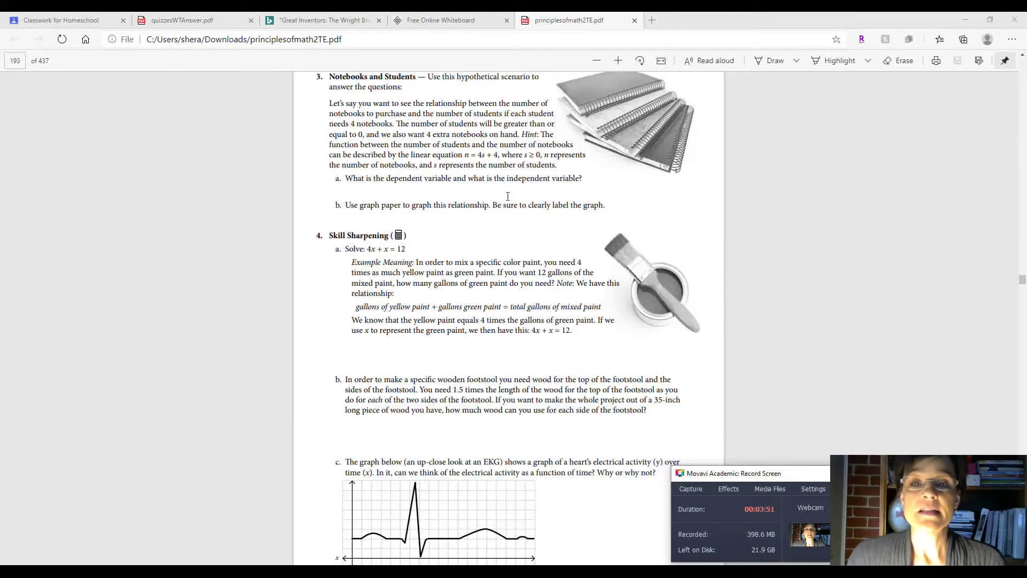
Show the blank Free Online Whiteboard page in Edge, then return to the scanned worksheet in Paint 3D
{"action": "left_click", "coordinate": [455, 21]}
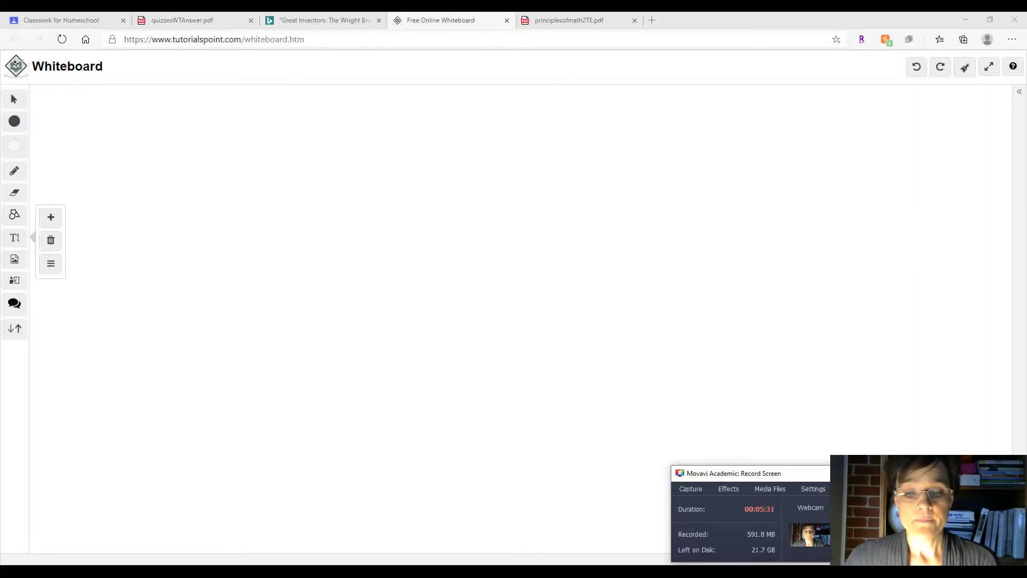
{"action": "key", "text": "alt+Tab"}
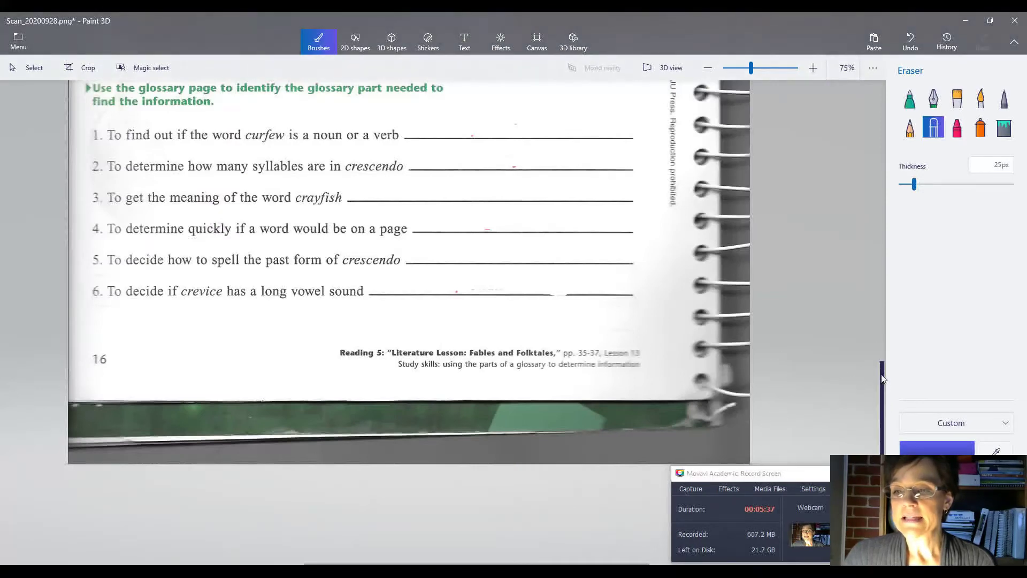
Scroll the canvas up to the word box and the glossary entries with empty label lines
{"action": "scroll", "coordinate": [879, 321], "scroll_direction": "up", "scroll_amount": 3}
{"action": "scroll", "coordinate": [881, 303], "scroll_direction": "up", "scroll_amount": 5}
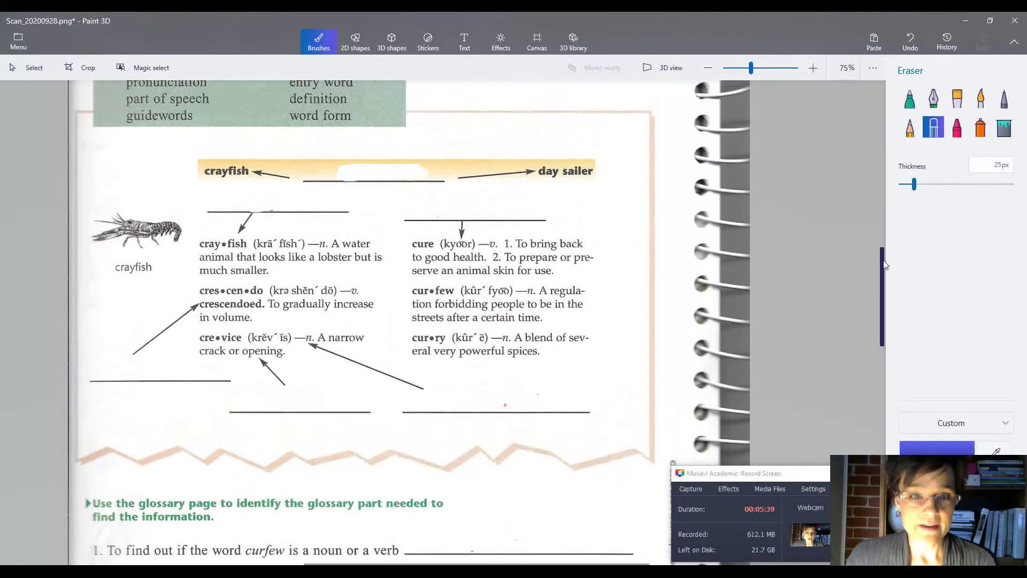
{"action": "scroll", "coordinate": [884, 241], "scroll_direction": "up", "scroll_amount": 1}
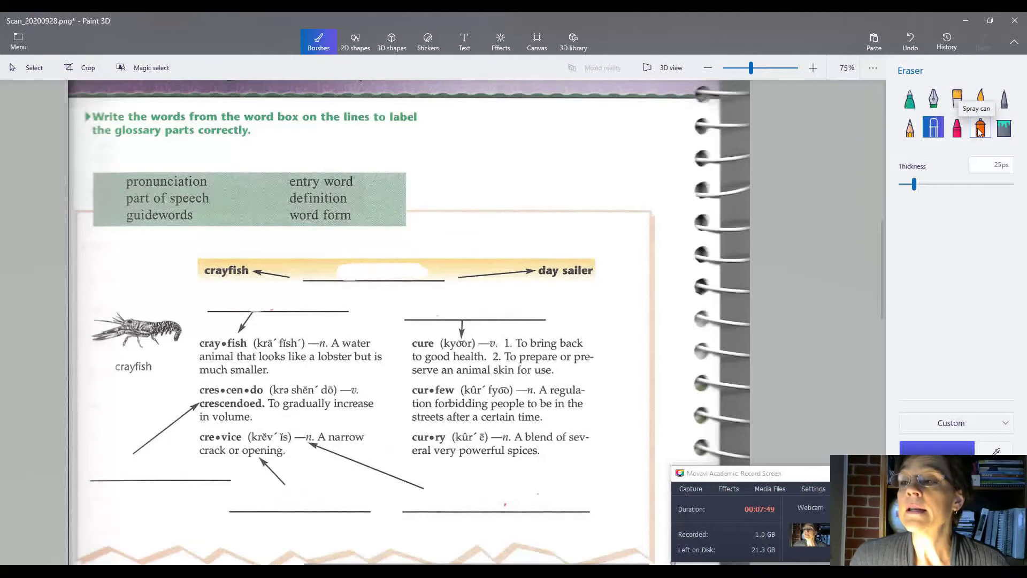
Select the Pixel pen brush and set its thickness to 7 px
{"action": "left_click", "coordinate": [1005, 101]}
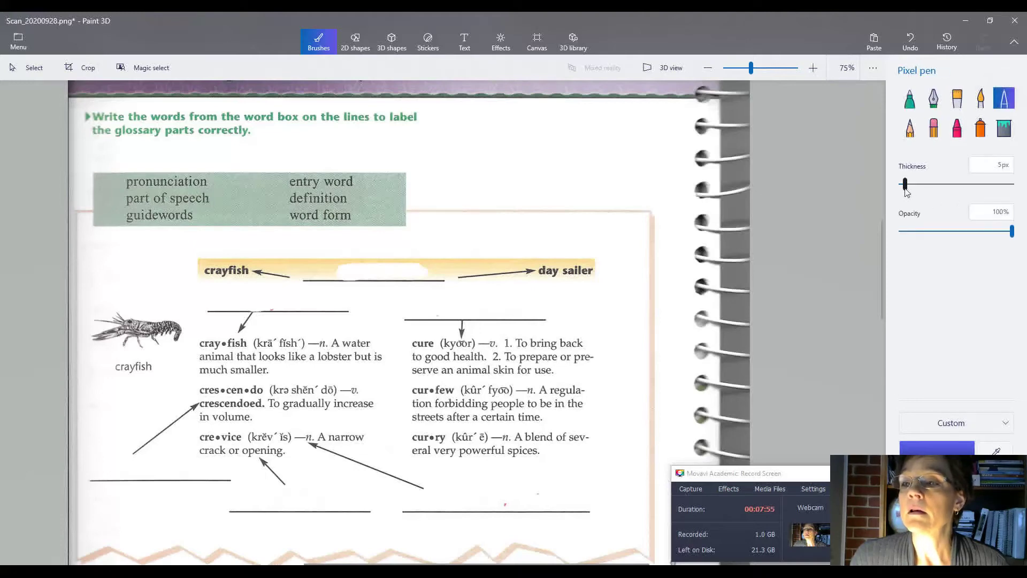
{"action": "left_click_drag", "start_coordinate": [906, 185], "coordinate": [908, 185]}
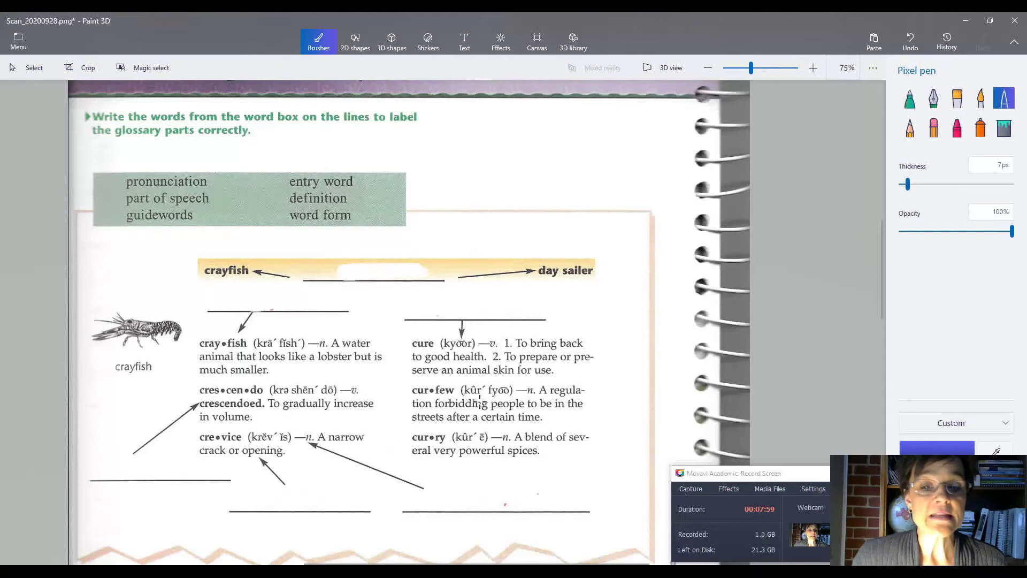
{"action": "left_click_drag", "start_coordinate": [883, 257], "coordinate": [885, 271]}
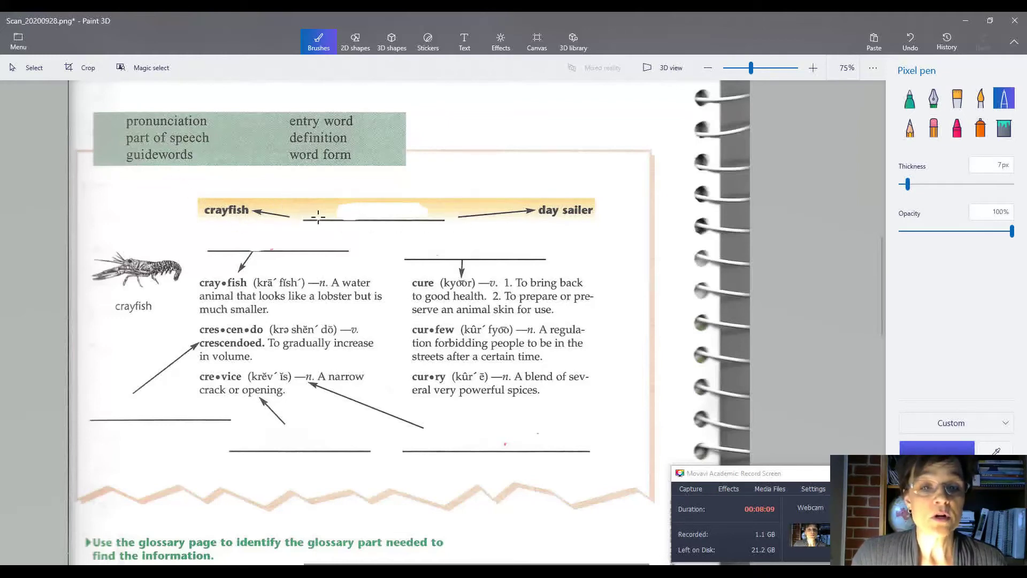
Handwrite 'guidewords' on the line between crayfish and day sailer and mark it in the word box
{"action": "mouse_move", "coordinate": [320, 205]}
{"action": "left_mouse_down"}
{"action": "mouse_move", "coordinate": [301, 230]}
{"action": "mouse_move", "coordinate": [354, 211]}
{"action": "left_mouse_up"}
{"action": "mouse_move", "coordinate": [355, 211]}
{"action": "left_mouse_down"}
{"action": "mouse_move", "coordinate": [353, 196]}
{"action": "mouse_move", "coordinate": [355, 219]}
{"action": "mouse_move", "coordinate": [402, 210]}
{"action": "mouse_move", "coordinate": [434, 219]}
{"action": "mouse_move", "coordinate": [440, 202]}
{"action": "mouse_move", "coordinate": [434, 219]}
{"action": "left_mouse_up"}
{"action": "left_click_drag", "start_coordinate": [124, 155], "coordinate": [209, 158]}
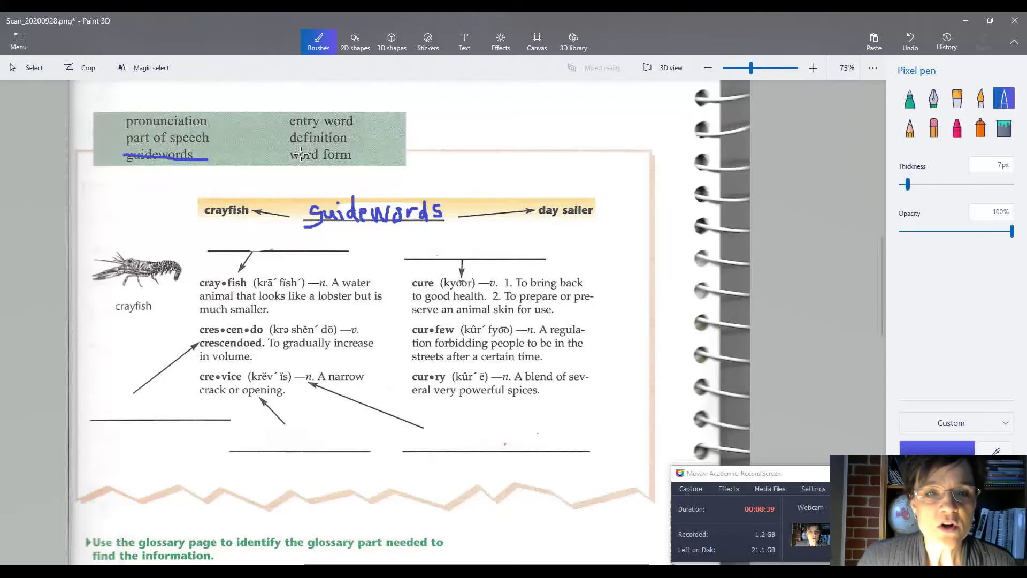
Write 'entry word' above the cray•fish entry and strike it through in the word box
{"action": "mouse_move", "coordinate": [204, 241]}
{"action": "left_mouse_down"}
{"action": "mouse_move", "coordinate": [214, 232]}
{"action": "mouse_move", "coordinate": [203, 244]}
{"action": "mouse_move", "coordinate": [239, 241]}
{"action": "mouse_move", "coordinate": [244, 250]}
{"action": "mouse_move", "coordinate": [241, 237]}
{"action": "mouse_move", "coordinate": [251, 250]}
{"action": "mouse_move", "coordinate": [266, 235]}
{"action": "mouse_move", "coordinate": [272, 260]}
{"action": "mouse_move", "coordinate": [306, 239]}
{"action": "mouse_move", "coordinate": [335, 250]}
{"action": "mouse_move", "coordinate": [342, 226]}
{"action": "mouse_move", "coordinate": [343, 250]}
{"action": "left_mouse_up"}
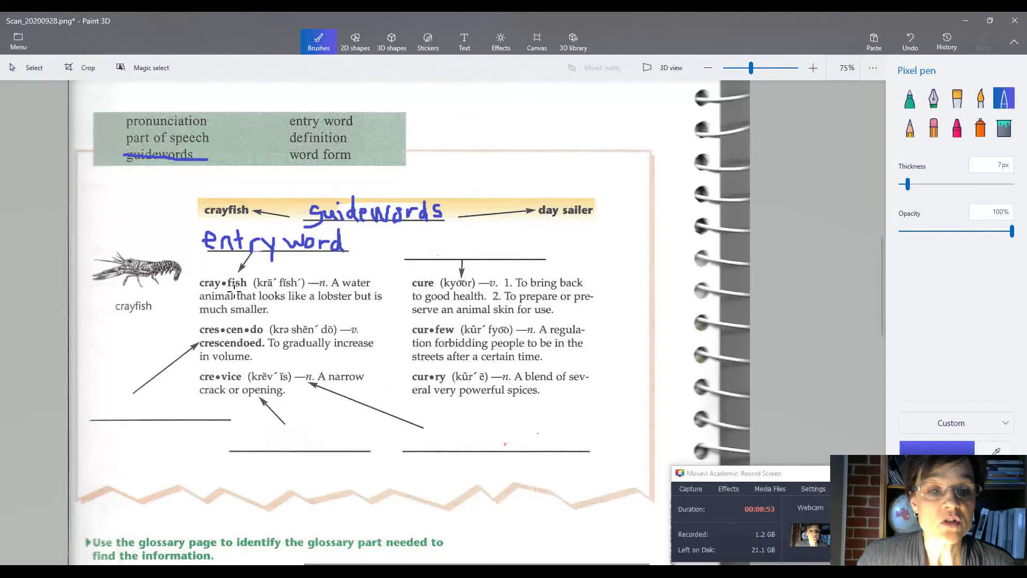
{"action": "left_click_drag", "start_coordinate": [287, 116], "coordinate": [362, 123]}
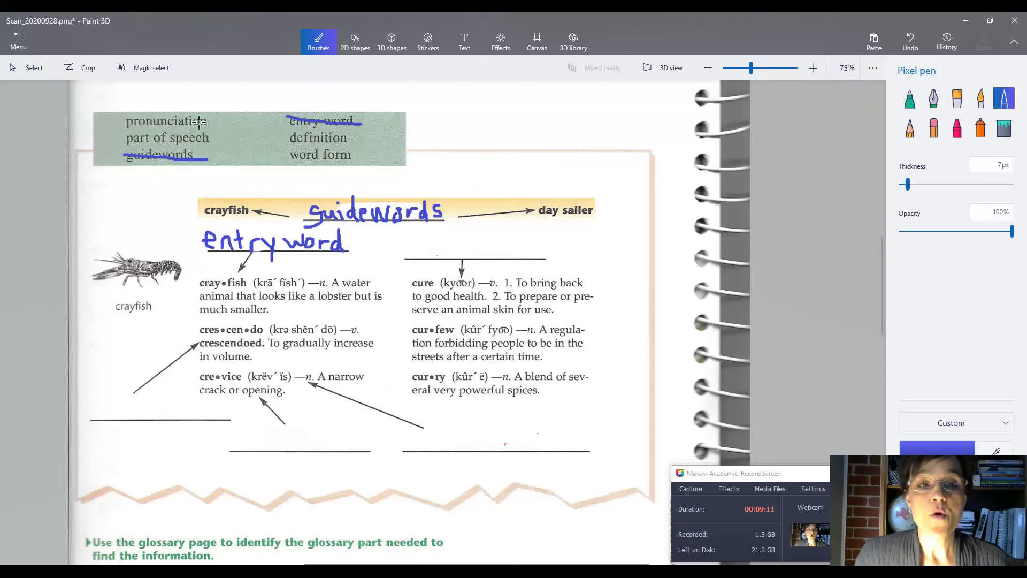
Write 'Pronunciation' above the cure entry and 'word form' on the left line, striking both in the word box
{"action": "mouse_move", "coordinate": [407, 251]}
{"action": "left_mouse_down"}
{"action": "mouse_move", "coordinate": [406, 268]}
{"action": "mouse_move", "coordinate": [427, 248]}
{"action": "mouse_move", "coordinate": [446, 261]}
{"action": "mouse_move", "coordinate": [455, 251]}
{"action": "mouse_move", "coordinate": [458, 261]}
{"action": "mouse_move", "coordinate": [493, 248]}
{"action": "mouse_move", "coordinate": [488, 260]}
{"action": "mouse_move", "coordinate": [522, 260]}
{"action": "mouse_move", "coordinate": [530, 247]}
{"action": "mouse_move", "coordinate": [531, 261]}
{"action": "mouse_move", "coordinate": [544, 248]}
{"action": "mouse_move", "coordinate": [563, 260]}
{"action": "left_mouse_up"}
{"action": "left_click", "coordinate": [503, 241]}
{"action": "left_click", "coordinate": [530, 239]}
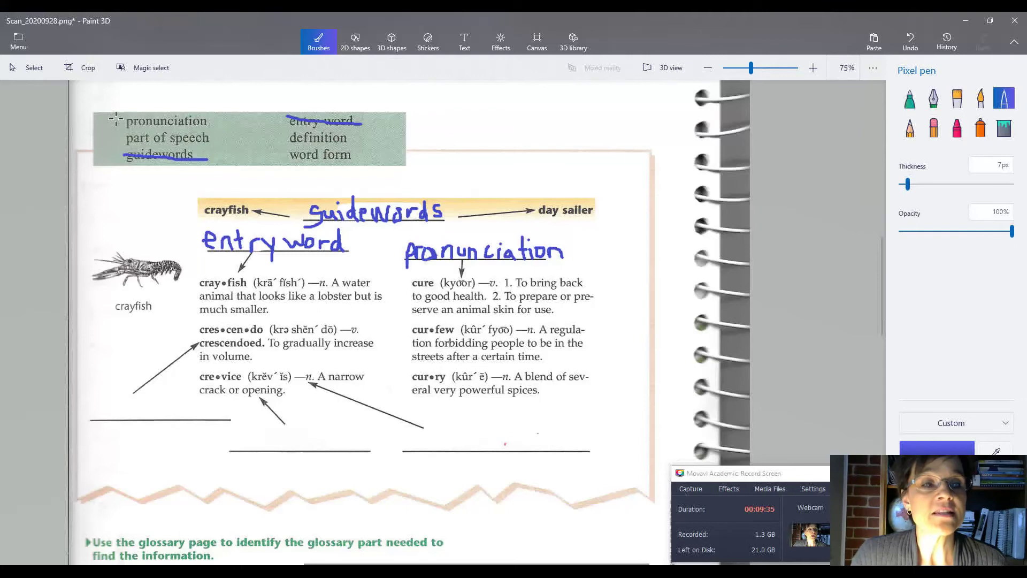
{"action": "left_click_drag", "start_coordinate": [115, 120], "coordinate": [228, 127]}
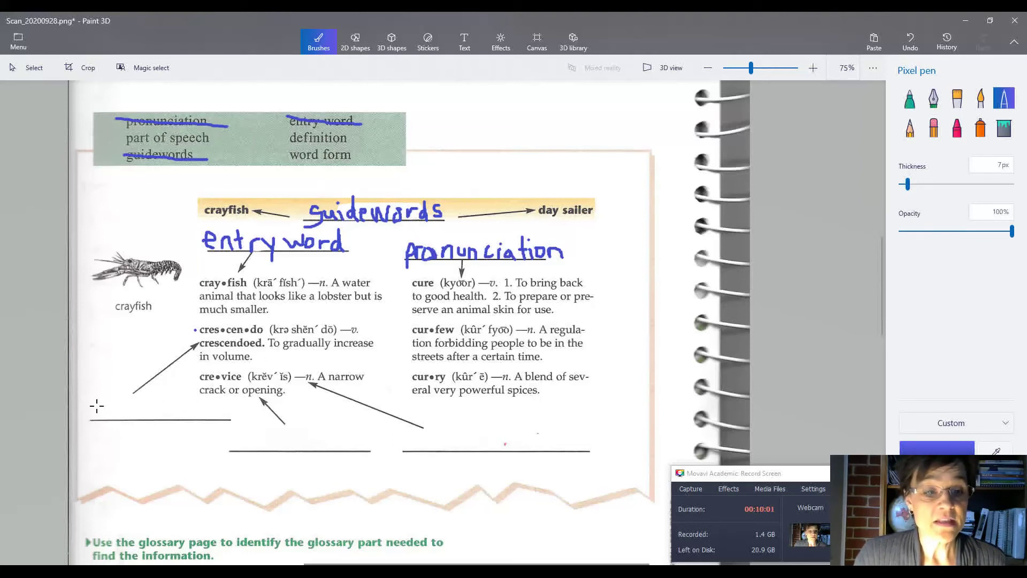
{"action": "mouse_move", "coordinate": [96, 402]}
{"action": "left_mouse_down"}
{"action": "mouse_move", "coordinate": [102, 421]}
{"action": "mouse_move", "coordinate": [115, 401]}
{"action": "mouse_move", "coordinate": [133, 421]}
{"action": "mouse_move", "coordinate": [137, 406]}
{"action": "left_mouse_up"}
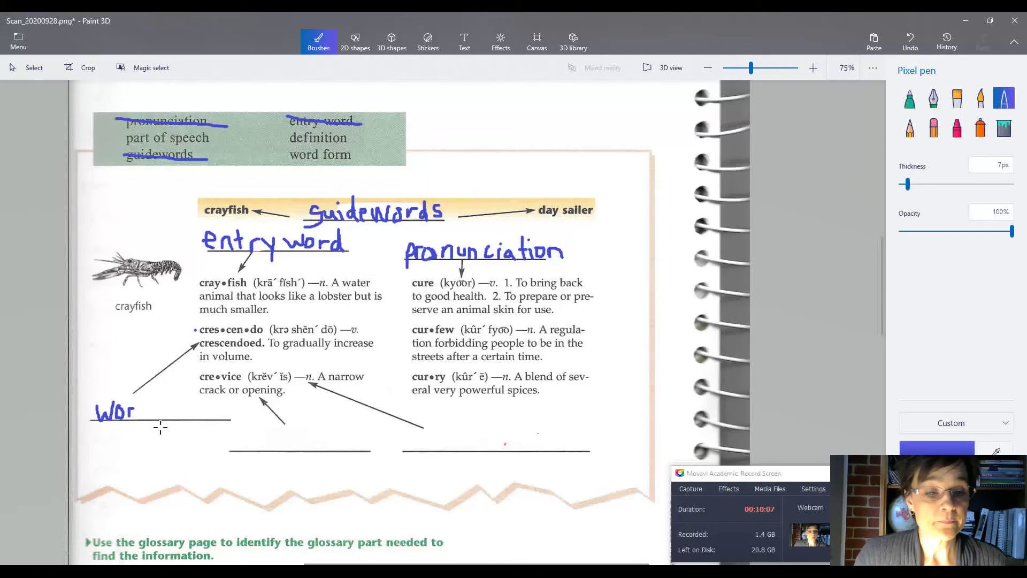
{"action": "mouse_move", "coordinate": [140, 410]}
{"action": "left_mouse_down"}
{"action": "mouse_move", "coordinate": [135, 418]}
{"action": "mouse_move", "coordinate": [155, 422]}
{"action": "mouse_move", "coordinate": [167, 410]}
{"action": "mouse_move", "coordinate": [209, 420]}
{"action": "left_mouse_up"}
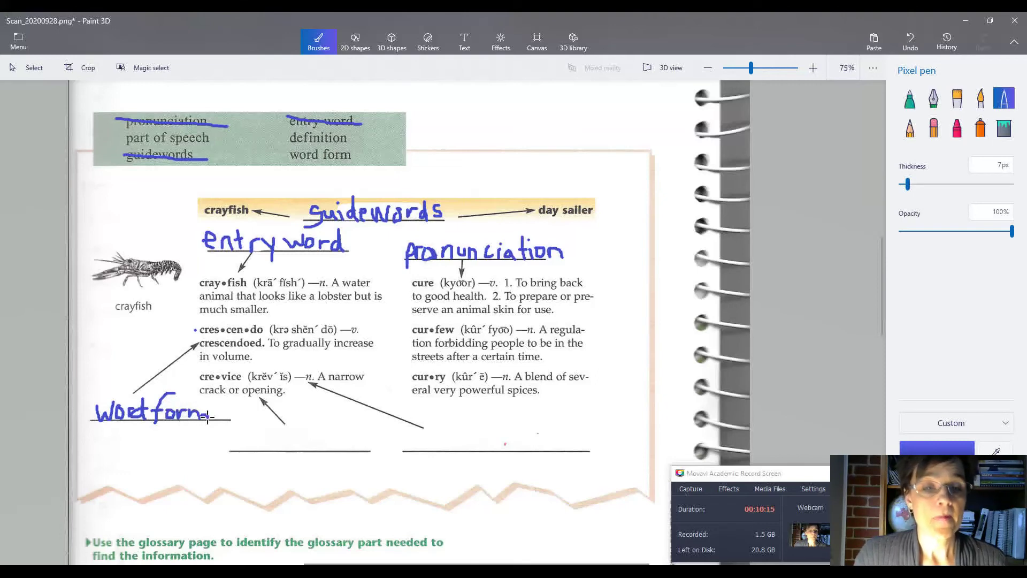
{"action": "left_click_drag", "start_coordinate": [290, 155], "coordinate": [352, 154]}
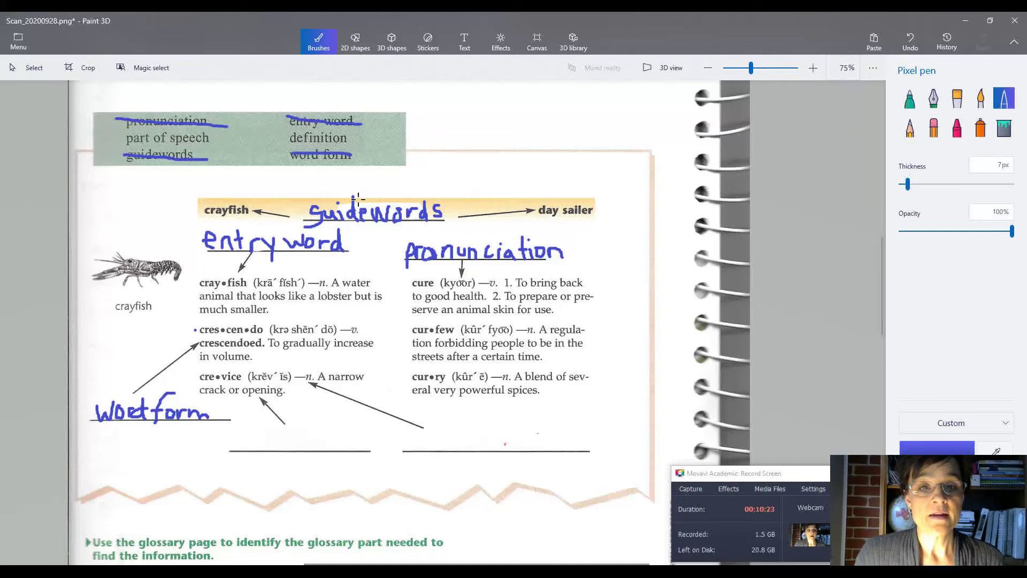
Write 'definition' on the middle line and 'part of speech' on the right line, striking both in the word box
{"action": "mouse_move", "coordinate": [252, 431]}
{"action": "left_mouse_down"}
{"action": "mouse_move", "coordinate": [246, 443]}
{"action": "mouse_move", "coordinate": [267, 443]}
{"action": "mouse_move", "coordinate": [267, 454]}
{"action": "left_mouse_up"}
{"action": "left_click_drag", "start_coordinate": [264, 439], "coordinate": [309, 450]}
{"action": "mouse_move", "coordinate": [310, 428]}
{"action": "left_mouse_down"}
{"action": "mouse_move", "coordinate": [320, 453]}
{"action": "mouse_move", "coordinate": [329, 433]}
{"action": "mouse_move", "coordinate": [334, 447]}
{"action": "mouse_move", "coordinate": [335, 430]}
{"action": "mouse_move", "coordinate": [360, 442]}
{"action": "left_mouse_up"}
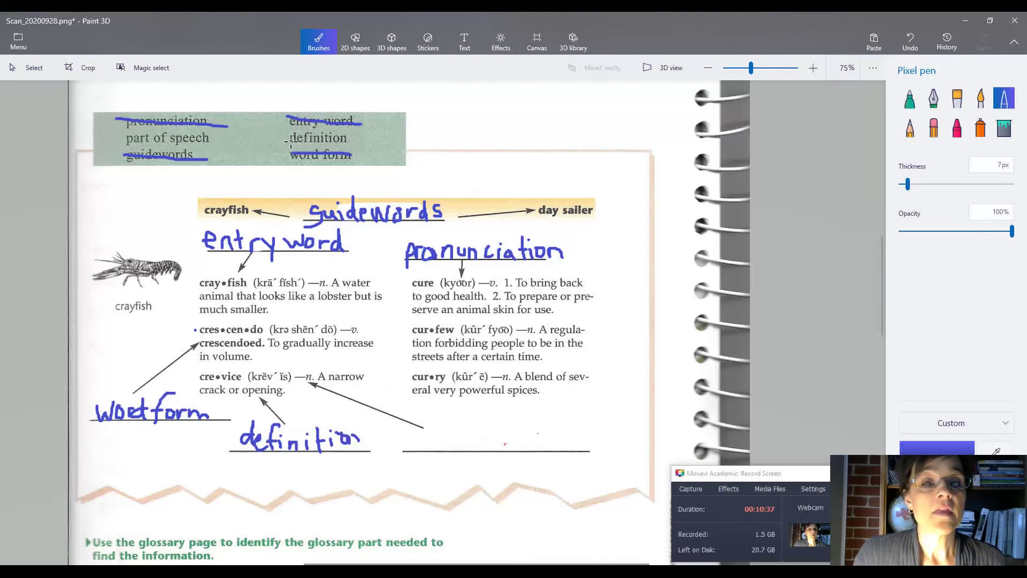
{"action": "left_click_drag", "start_coordinate": [289, 139], "coordinate": [351, 139]}
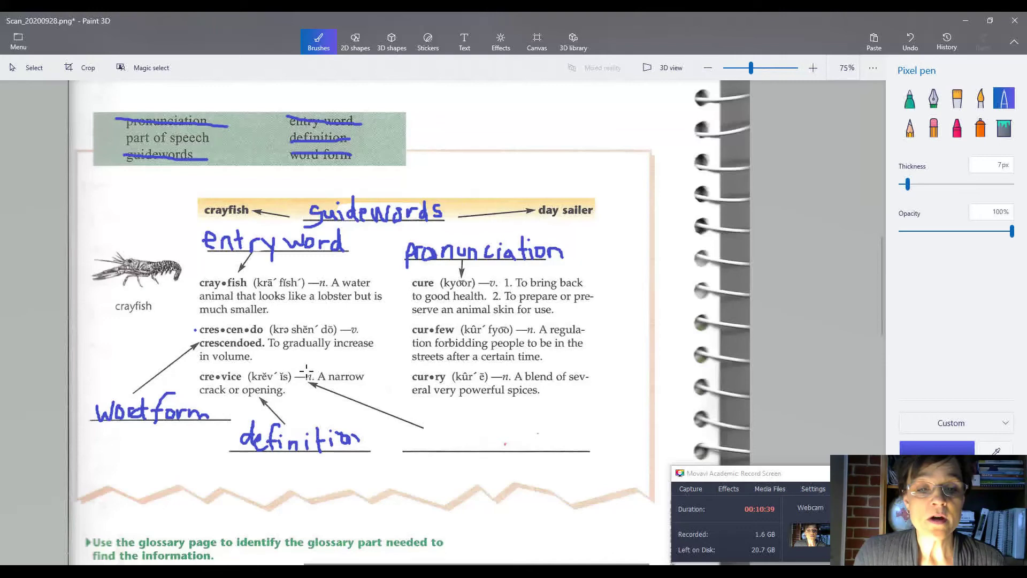
{"action": "mouse_move", "coordinate": [412, 463]}
{"action": "left_mouse_down"}
{"action": "mouse_move", "coordinate": [419, 441]}
{"action": "mouse_move", "coordinate": [448, 451]}
{"action": "mouse_move", "coordinate": [456, 439]}
{"action": "mouse_move", "coordinate": [462, 451]}
{"action": "mouse_move", "coordinate": [469, 437]}
{"action": "mouse_move", "coordinate": [488, 448]}
{"action": "mouse_move", "coordinate": [484, 428]}
{"action": "mouse_move", "coordinate": [493, 449]}
{"action": "mouse_move", "coordinate": [511, 439]}
{"action": "mouse_move", "coordinate": [529, 463]}
{"action": "mouse_move", "coordinate": [558, 439]}
{"action": "mouse_move", "coordinate": [563, 453]}
{"action": "mouse_move", "coordinate": [589, 444]}
{"action": "mouse_move", "coordinate": [595, 454]}
{"action": "left_mouse_up"}
{"action": "left_click", "coordinate": [507, 425]}
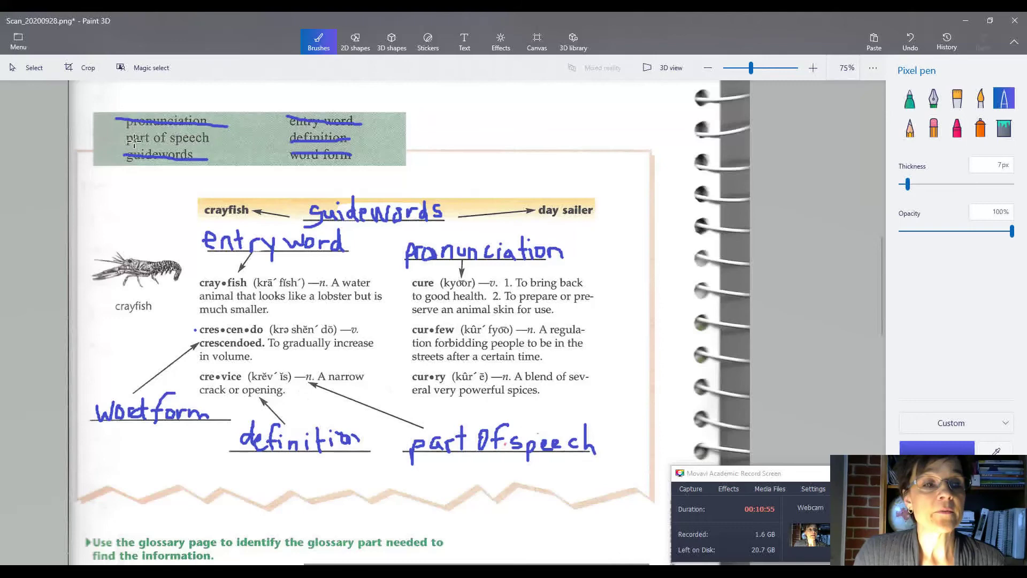
{"action": "left_click_drag", "start_coordinate": [128, 140], "coordinate": [229, 126]}
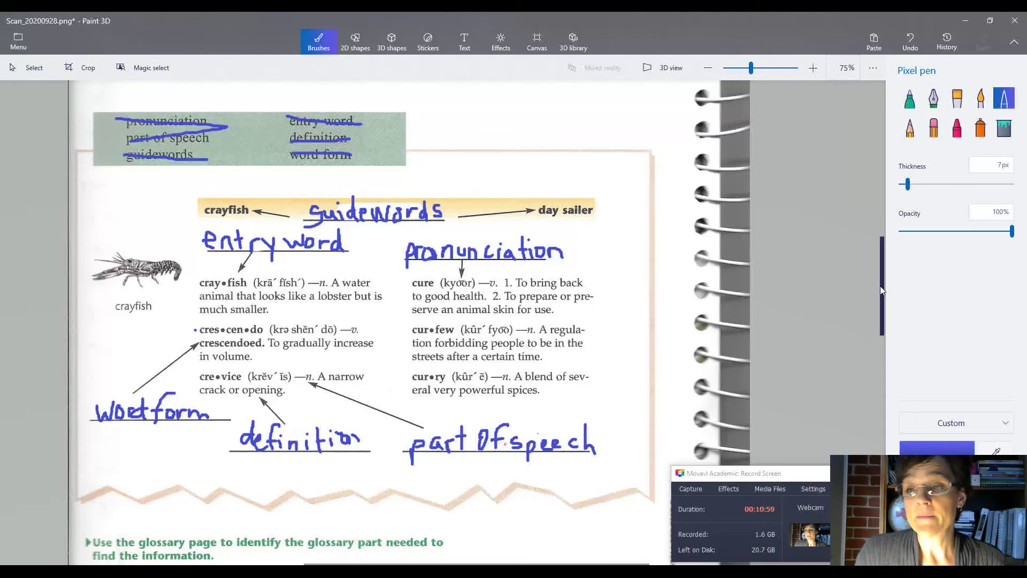
Scroll down to questions 1–6 and select the Pencil brush at 6 px
{"action": "left_click_drag", "start_coordinate": [883, 290], "coordinate": [883, 383]}
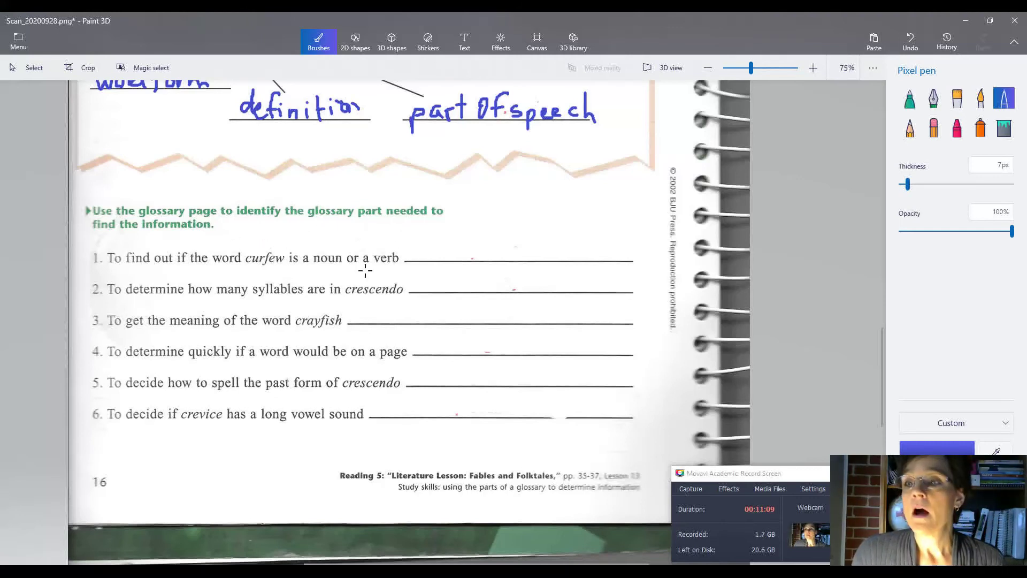
{"action": "left_click", "coordinate": [911, 129]}
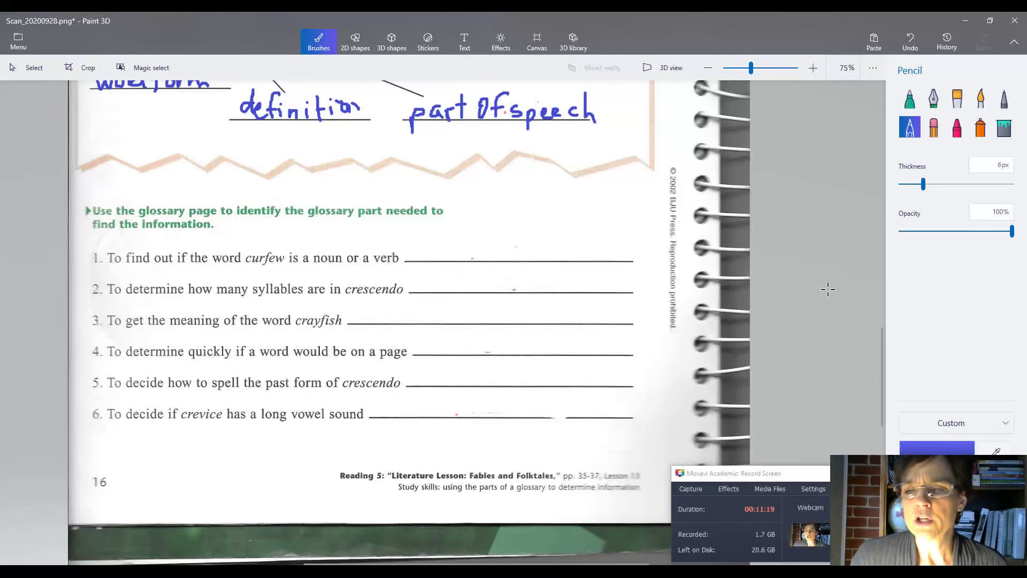
Check the word box, then handwrite 'part of speech' as question 1's answer about curfew
{"action": "scroll", "coordinate": [878, 277], "scroll_direction": "up", "scroll_amount": 7}
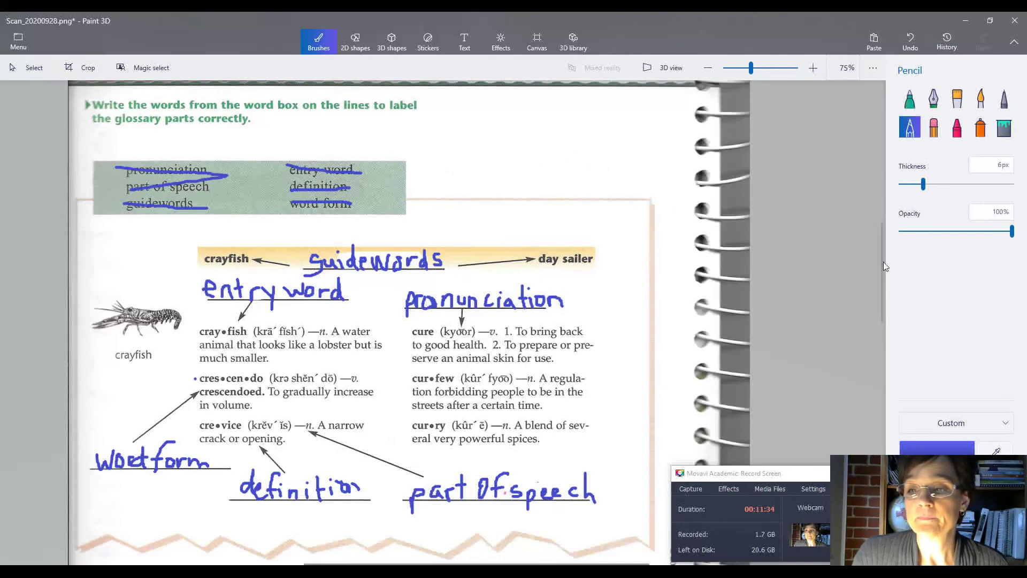
{"action": "left_click_drag", "start_coordinate": [884, 267], "coordinate": [883, 365]}
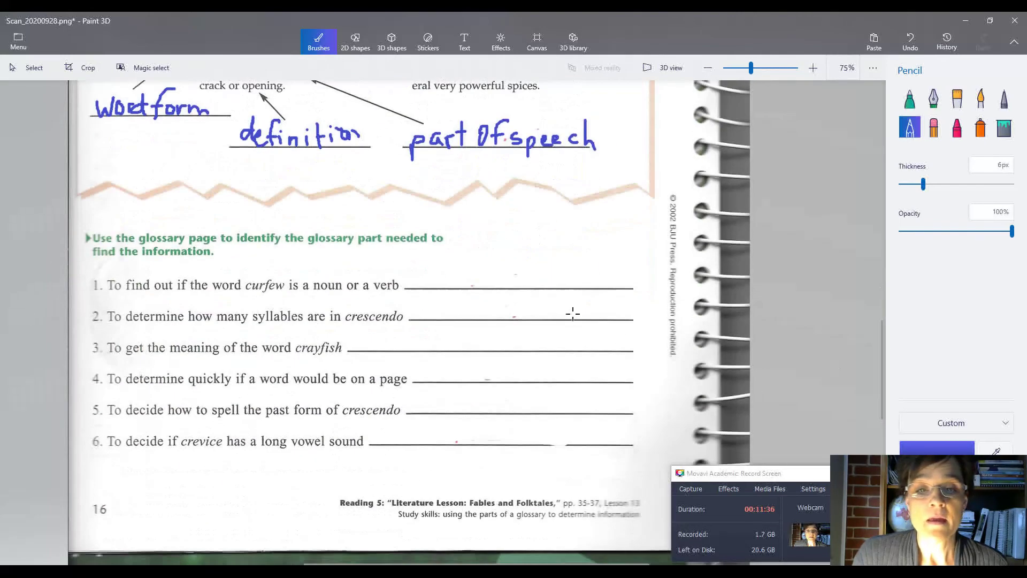
{"action": "mouse_move", "coordinate": [410, 283]}
{"action": "left_mouse_down"}
{"action": "mouse_move", "coordinate": [413, 306]}
{"action": "mouse_move", "coordinate": [413, 282]}
{"action": "mouse_move", "coordinate": [446, 275]}
{"action": "mouse_move", "coordinate": [458, 284]}
{"action": "mouse_move", "coordinate": [500, 273]}
{"action": "mouse_move", "coordinate": [533, 297]}
{"action": "mouse_move", "coordinate": [542, 274]}
{"action": "mouse_move", "coordinate": [535, 283]}
{"action": "mouse_move", "coordinate": [561, 277]}
{"action": "mouse_move", "coordinate": [600, 289]}
{"action": "left_mouse_up"}
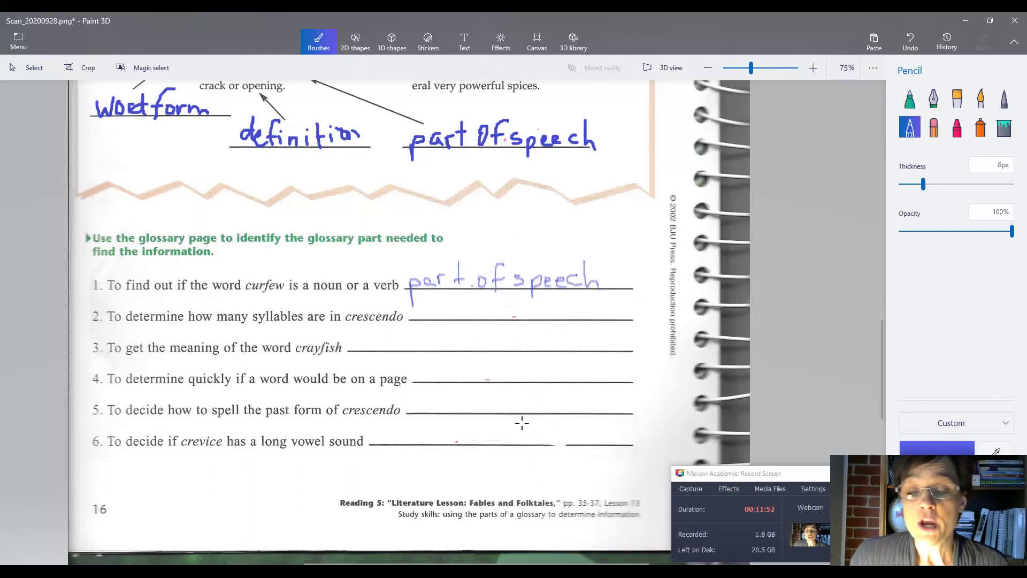